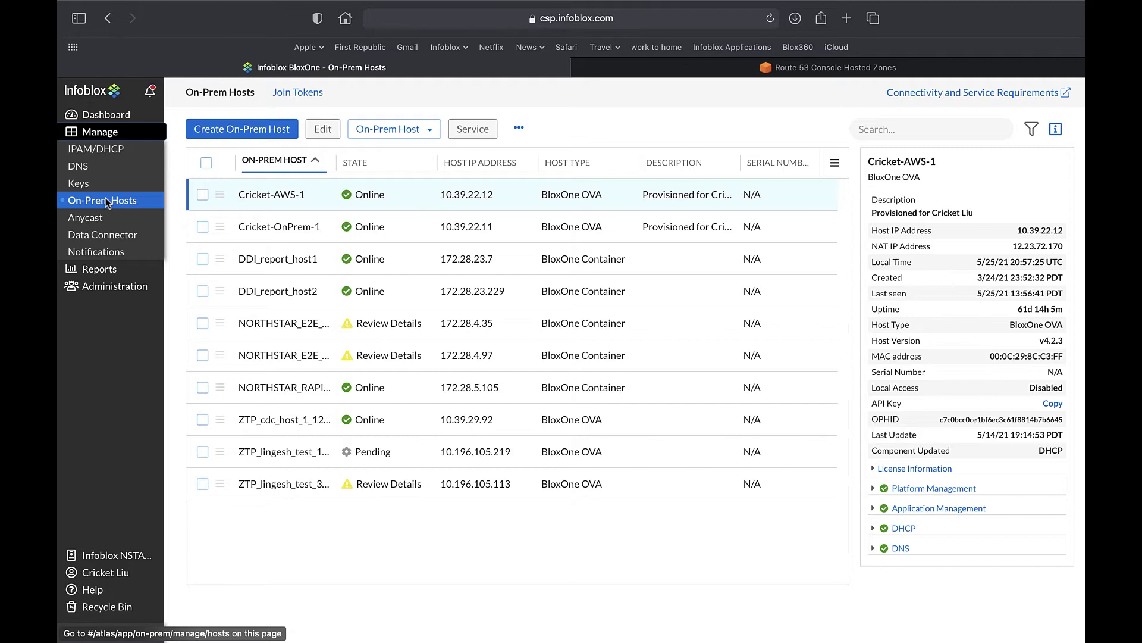
# Step: Navigate through DNS and the default view into company.example and bring up its zone options
pyautogui.click(82, 170)
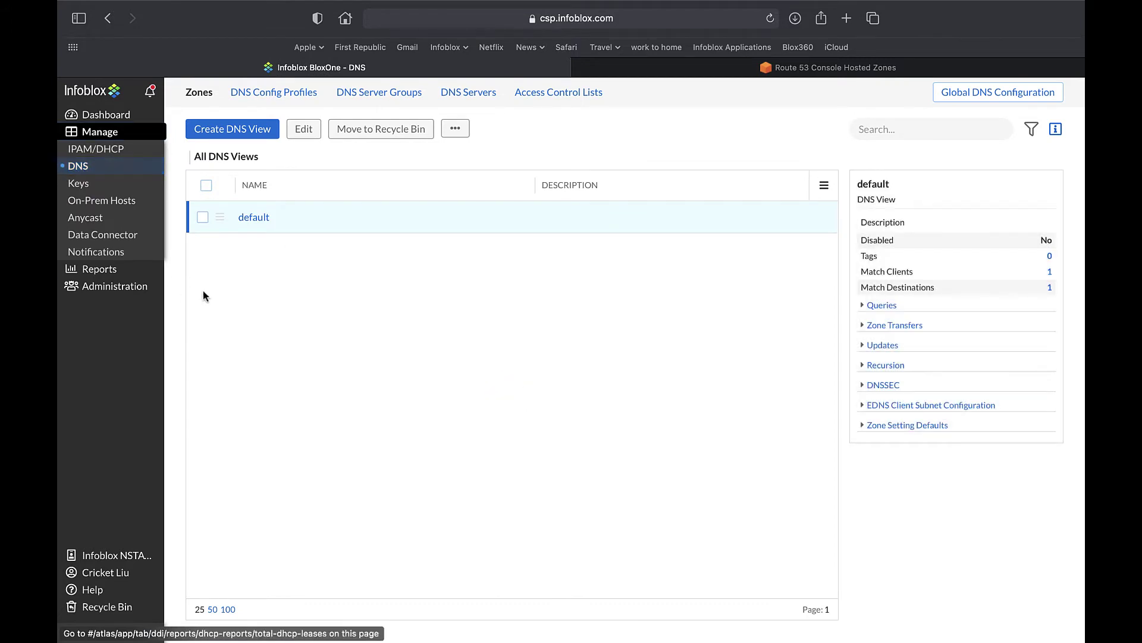
pyautogui.click(254, 218)
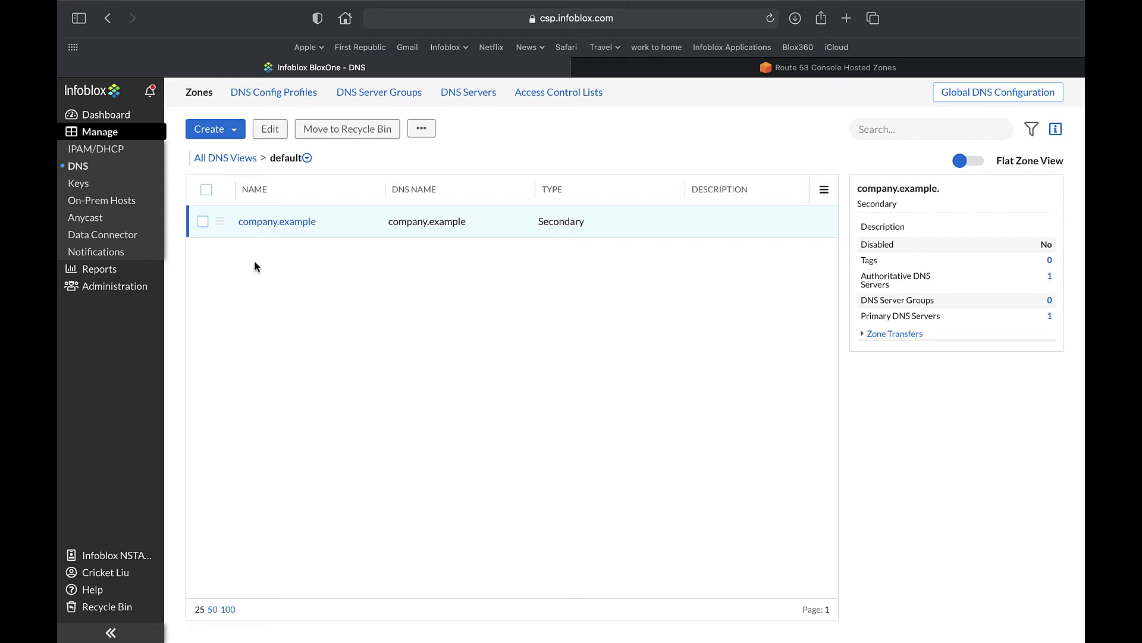
pyautogui.click(270, 225)
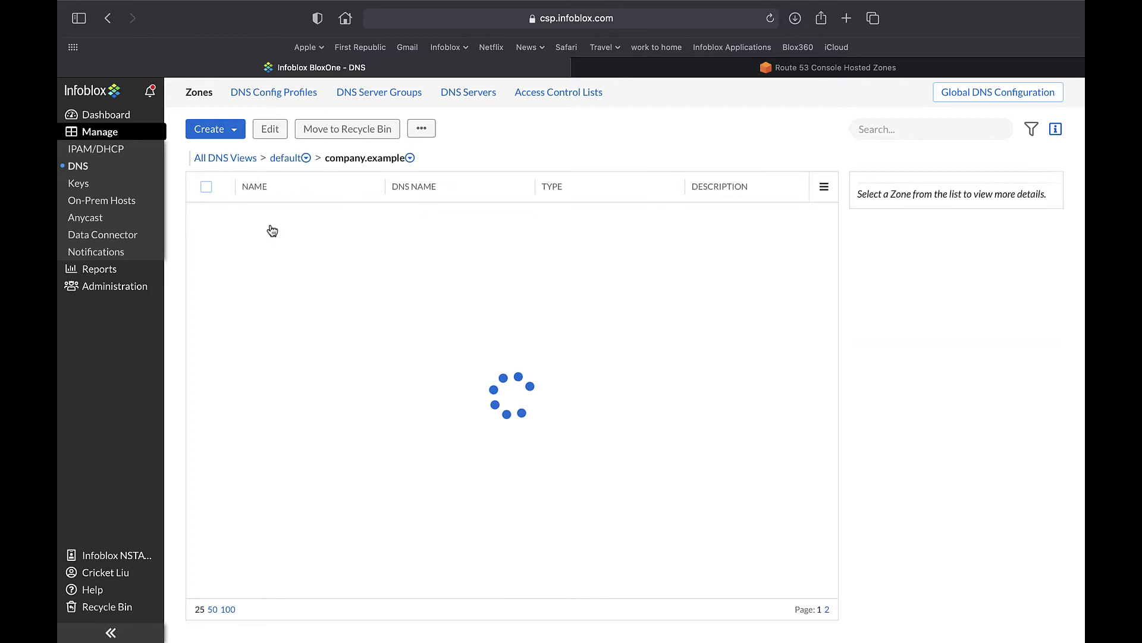
pyautogui.click(410, 158)
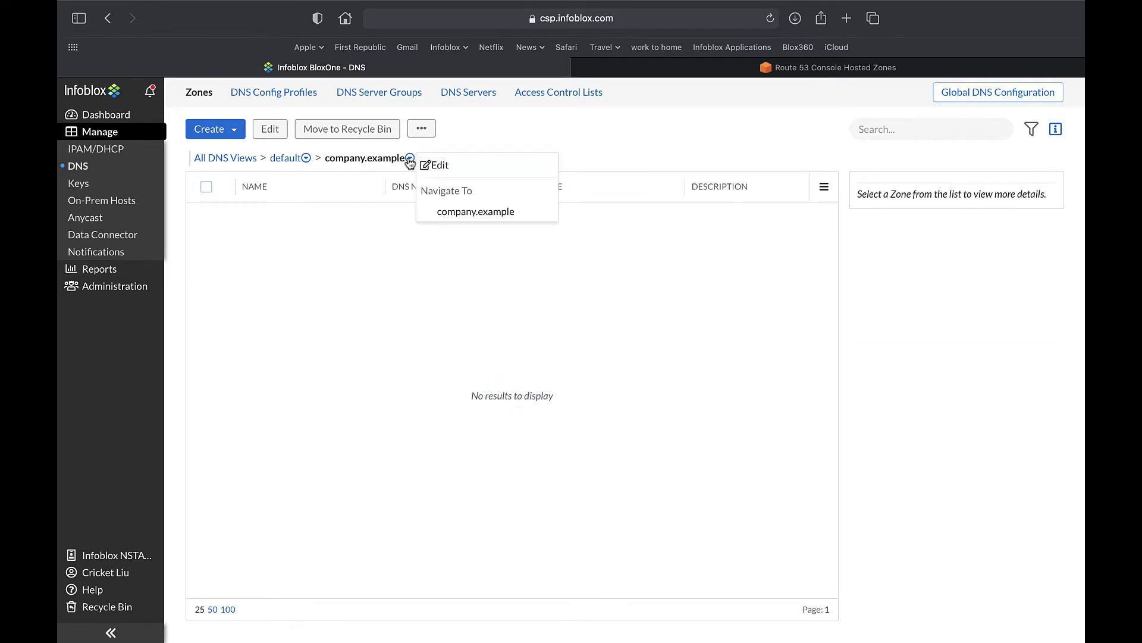
# Step: Edit company.example to add Cricket-AWS-1 as a secondary DNS server, then save
pyautogui.click(438, 165)
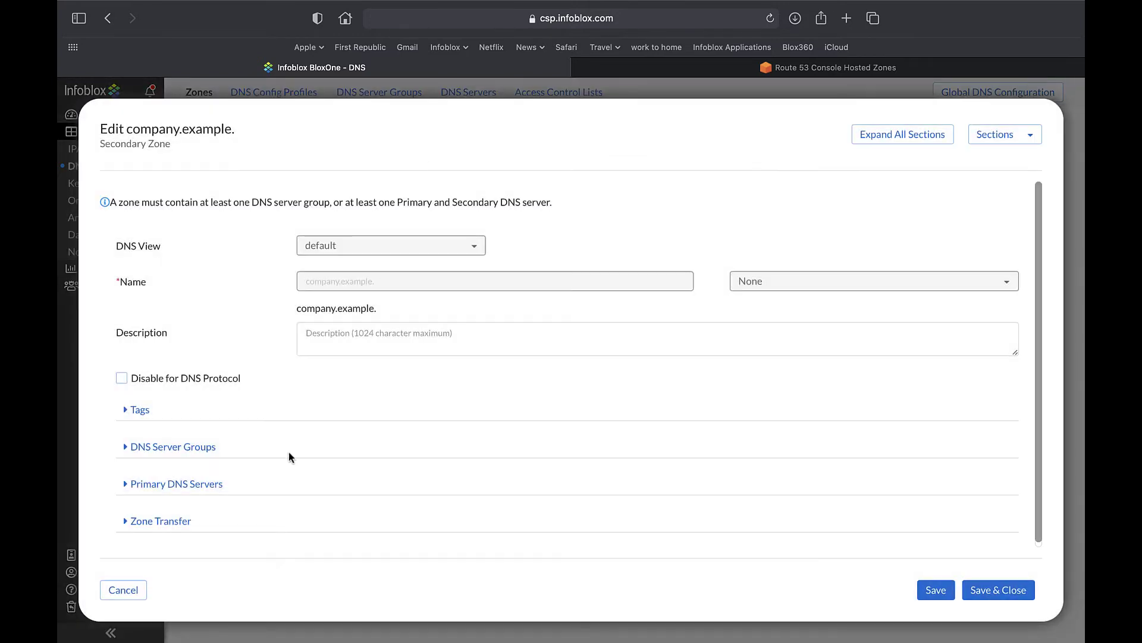
pyautogui.scroll(-1, 273, 463)
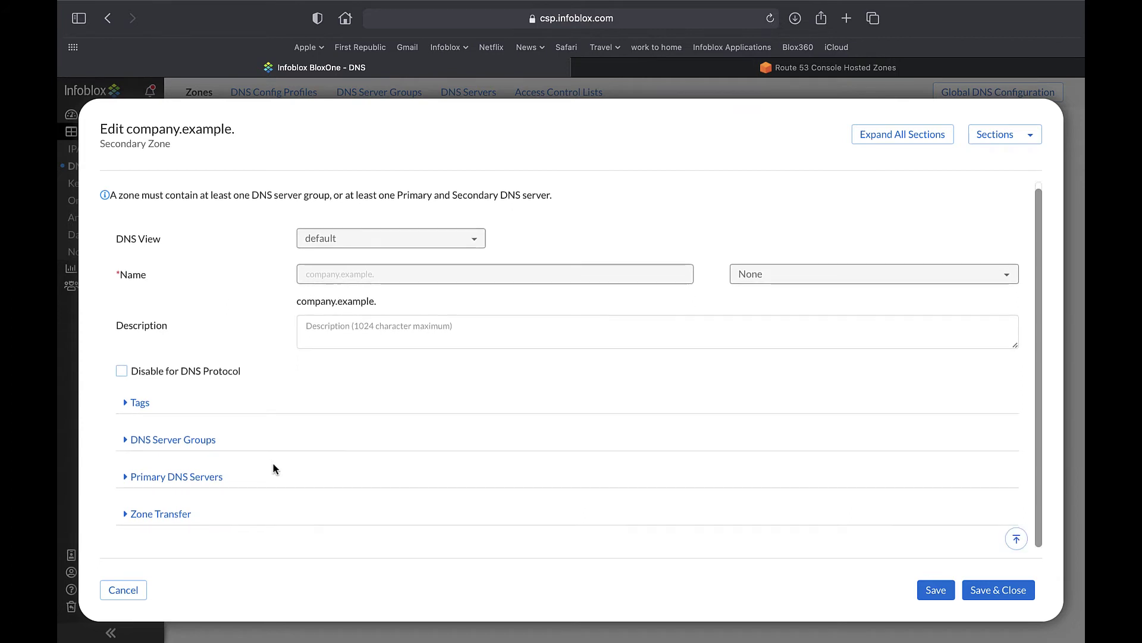
pyautogui.click(134, 479)
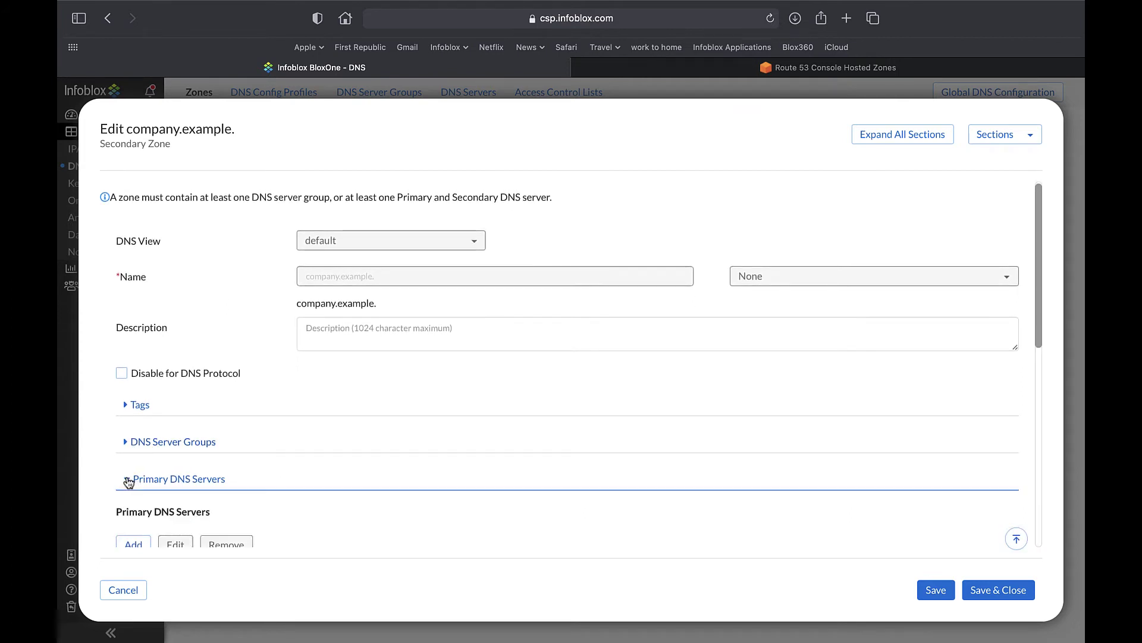
pyautogui.scroll(-10, 272, 457)
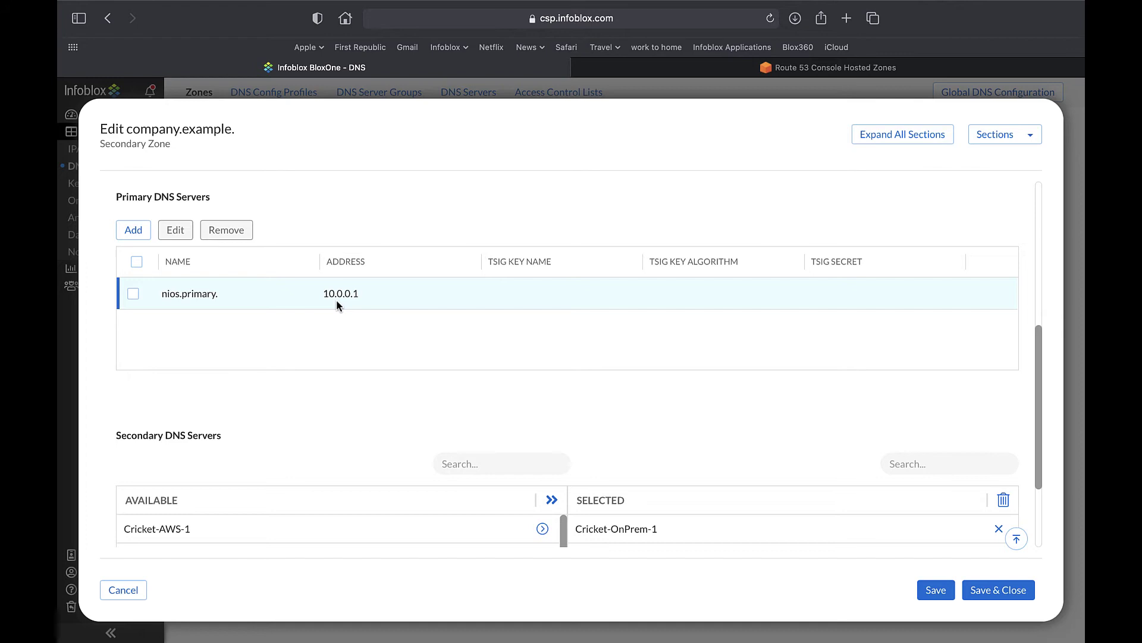
pyautogui.scroll(-2, 336, 299)
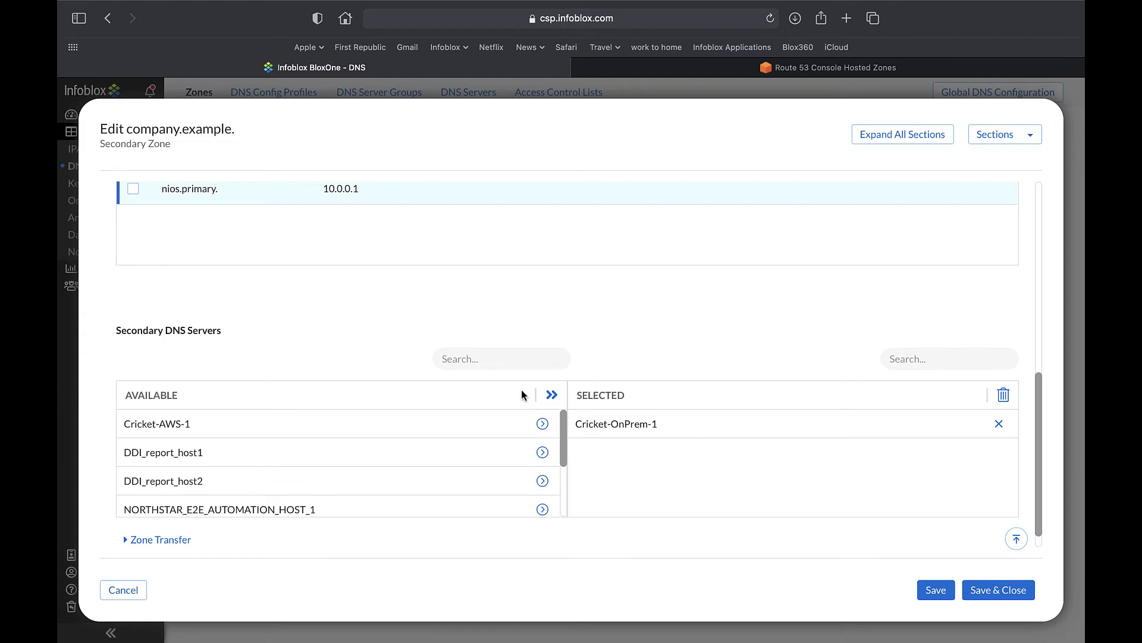
pyautogui.click(543, 423)
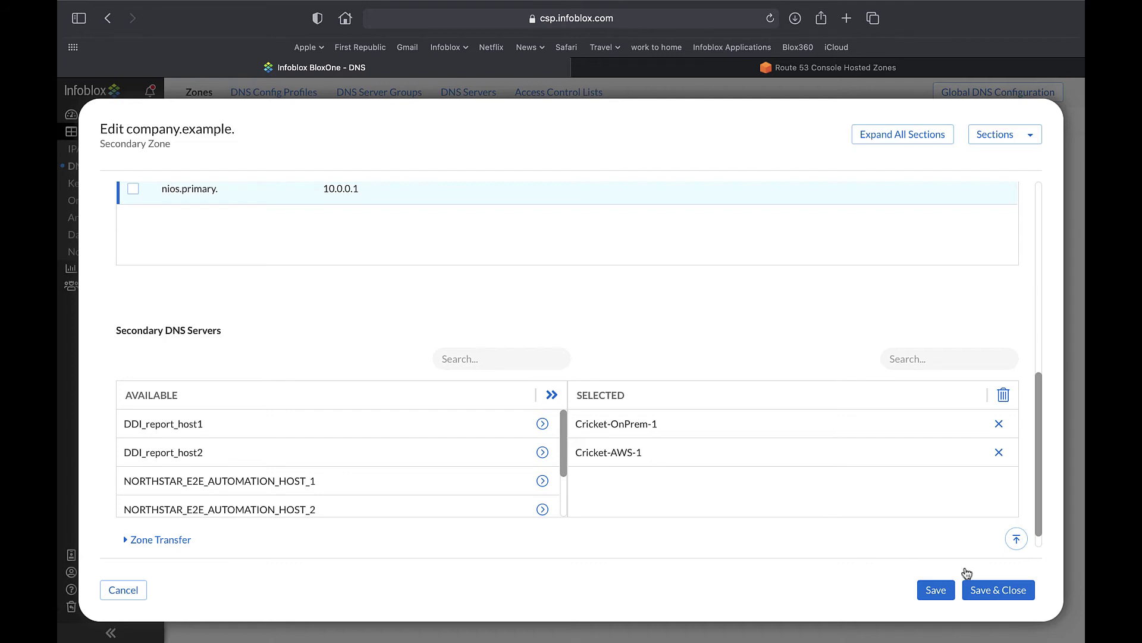
pyautogui.click(1010, 591)
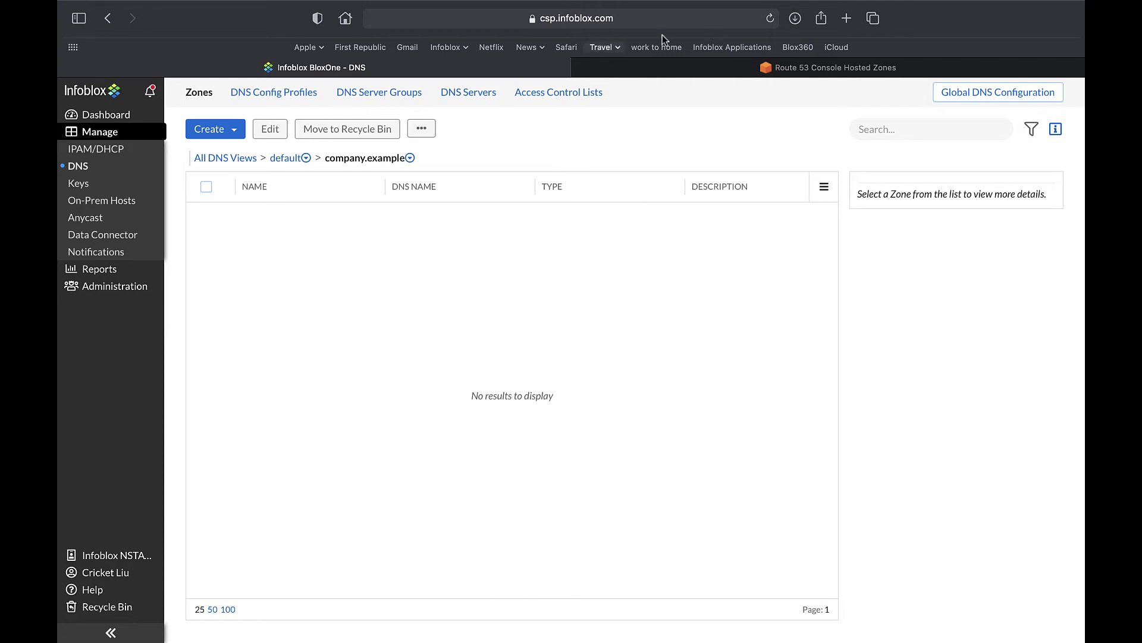
# Step: Create a forward zone named company.cloud with the name suffix set to None
pyautogui.click(234, 132)
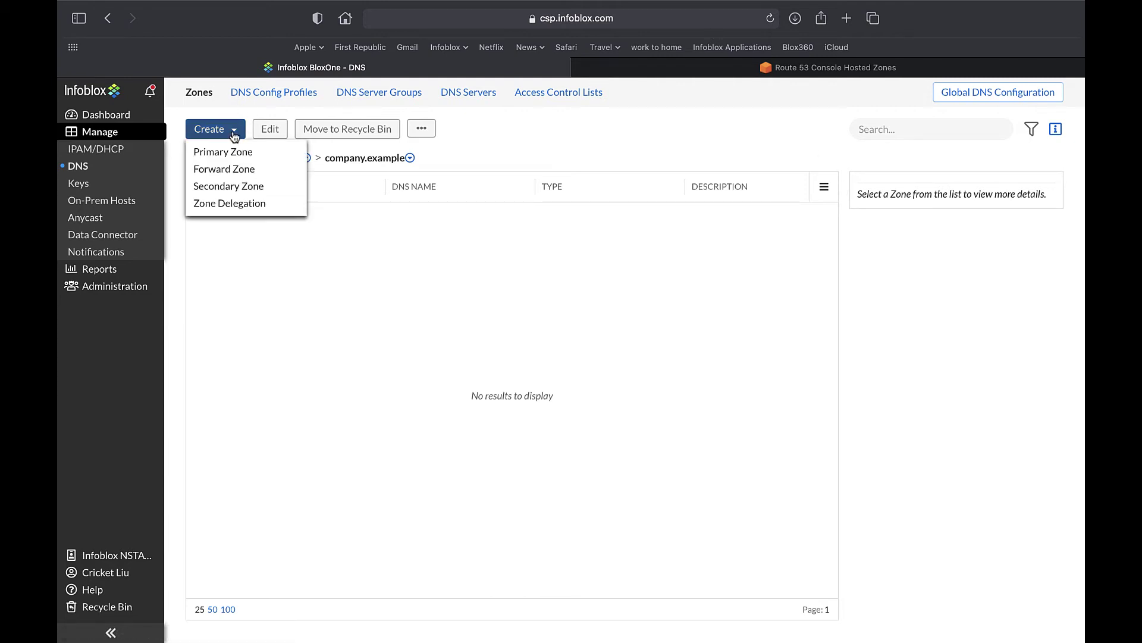
pyautogui.click(229, 172)
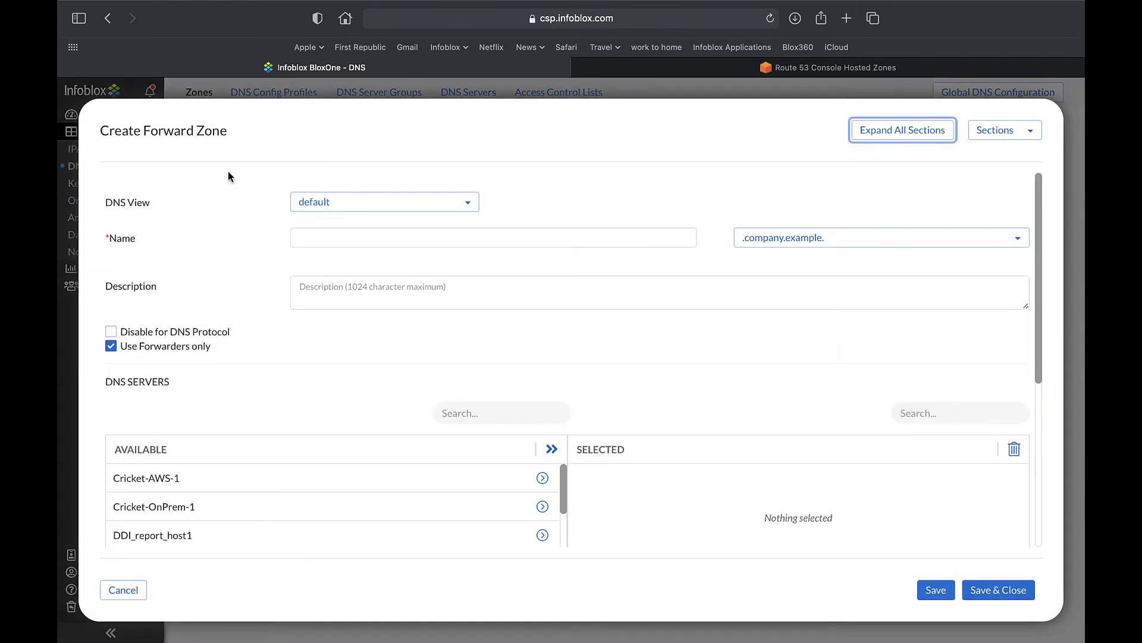
pyautogui.click(318, 241)
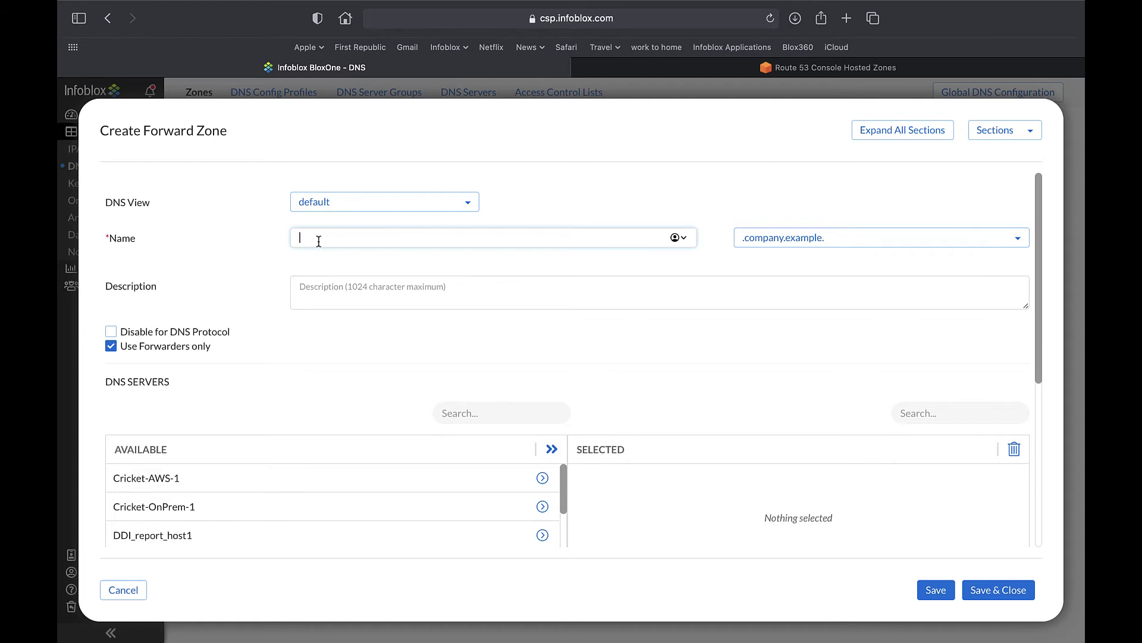
pyautogui.write('company.cloud')
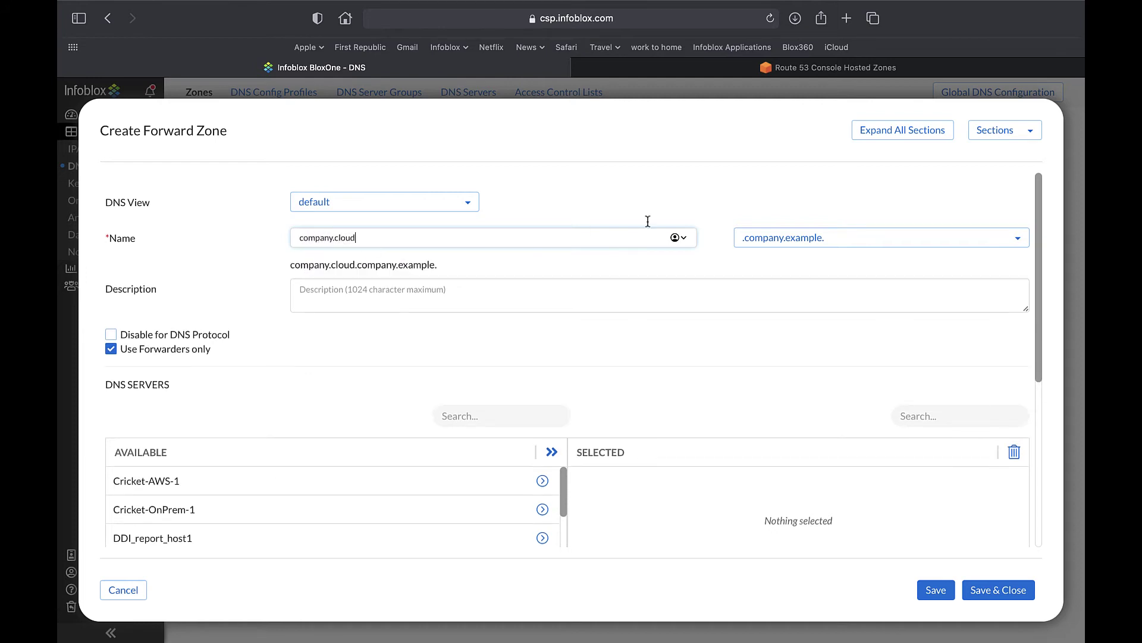
pyautogui.click(783, 239)
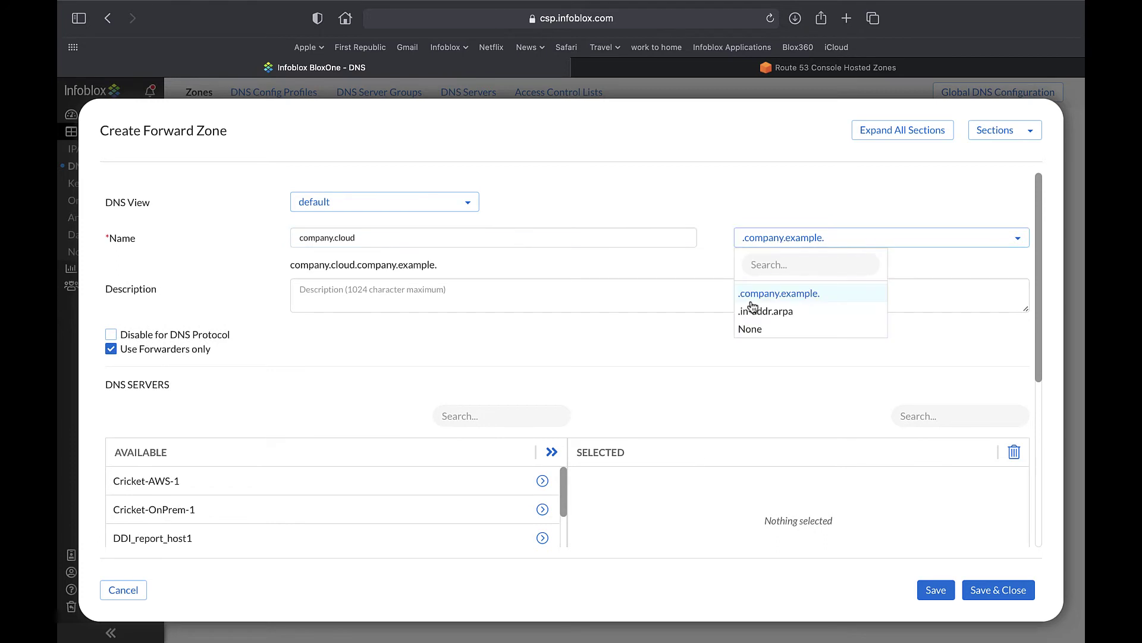
pyautogui.click(754, 329)
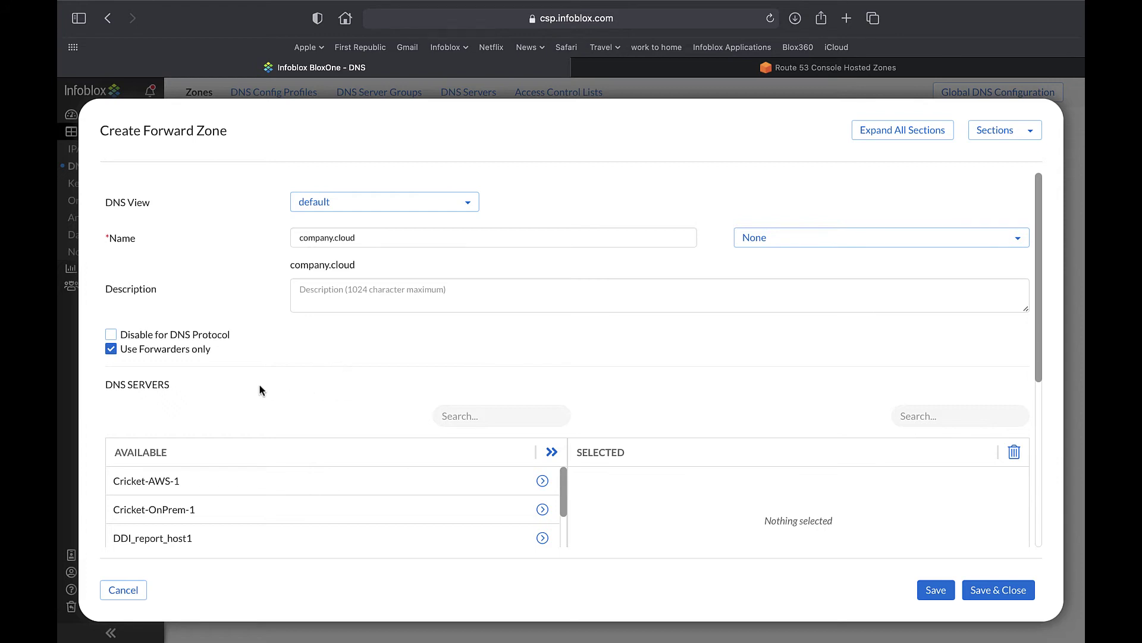
# Step: Serve company.cloud from Cricket-AWS-1 and Cricket-OnPrem-1, then view its Route 53 records
pyautogui.scroll(-2, 261, 387)
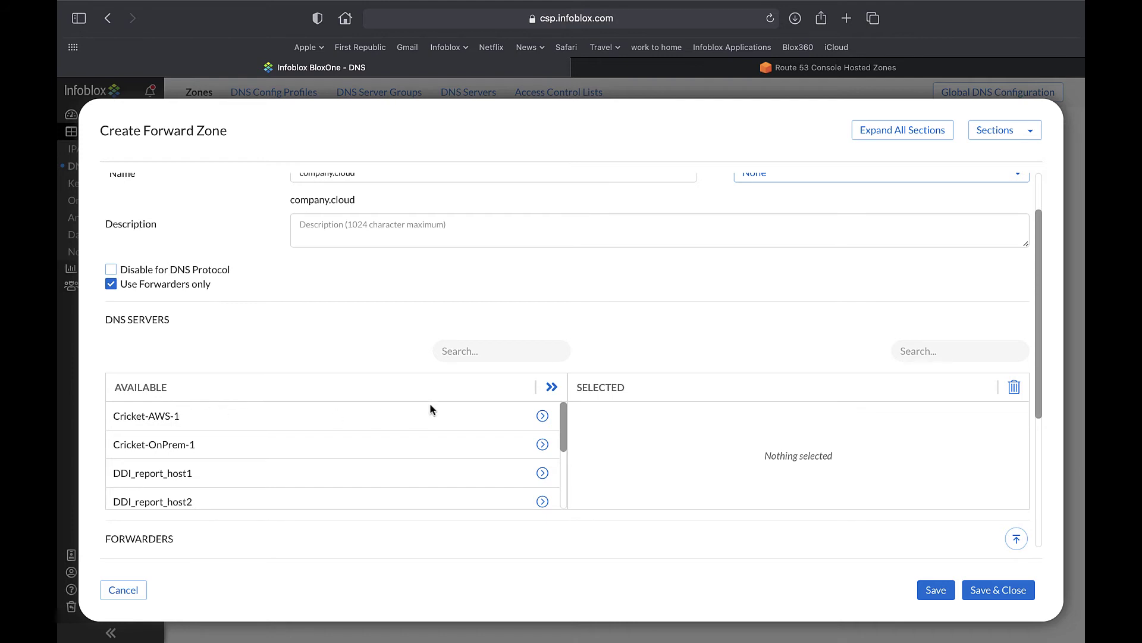
pyautogui.click(542, 416)
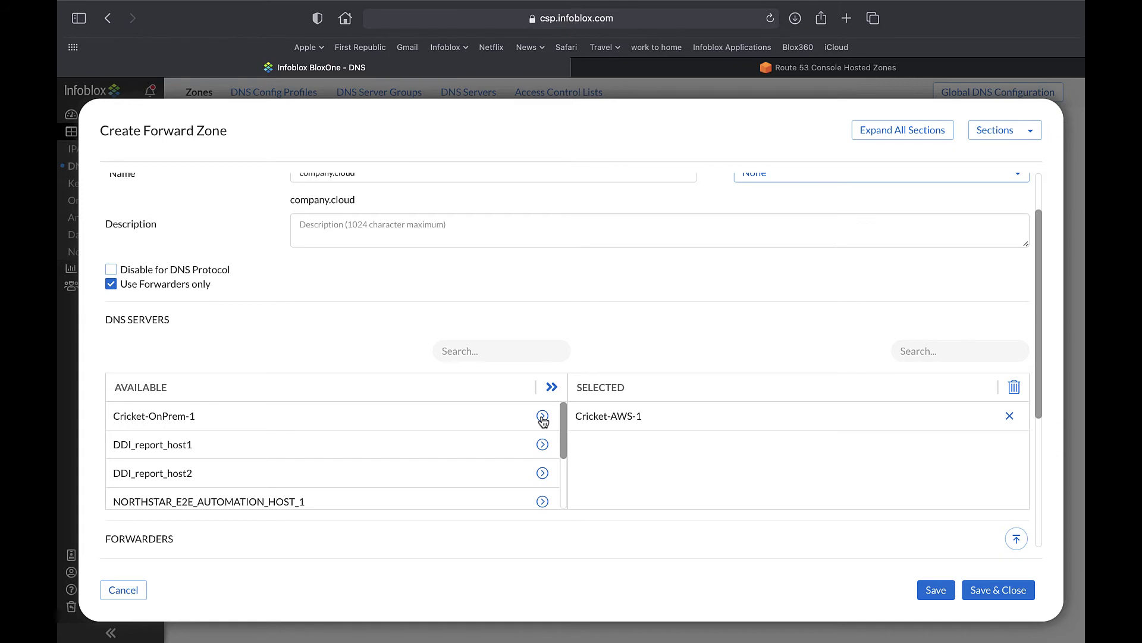
pyautogui.click(542, 416)
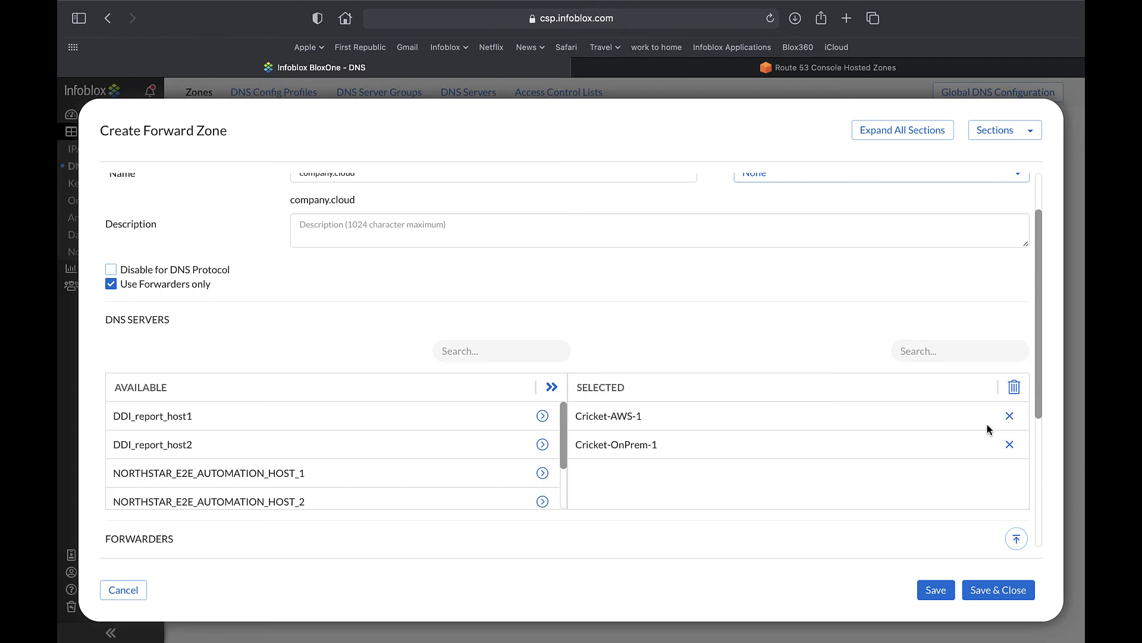
pyautogui.moveTo(1038, 409); pyautogui.dragTo(1024, 523)
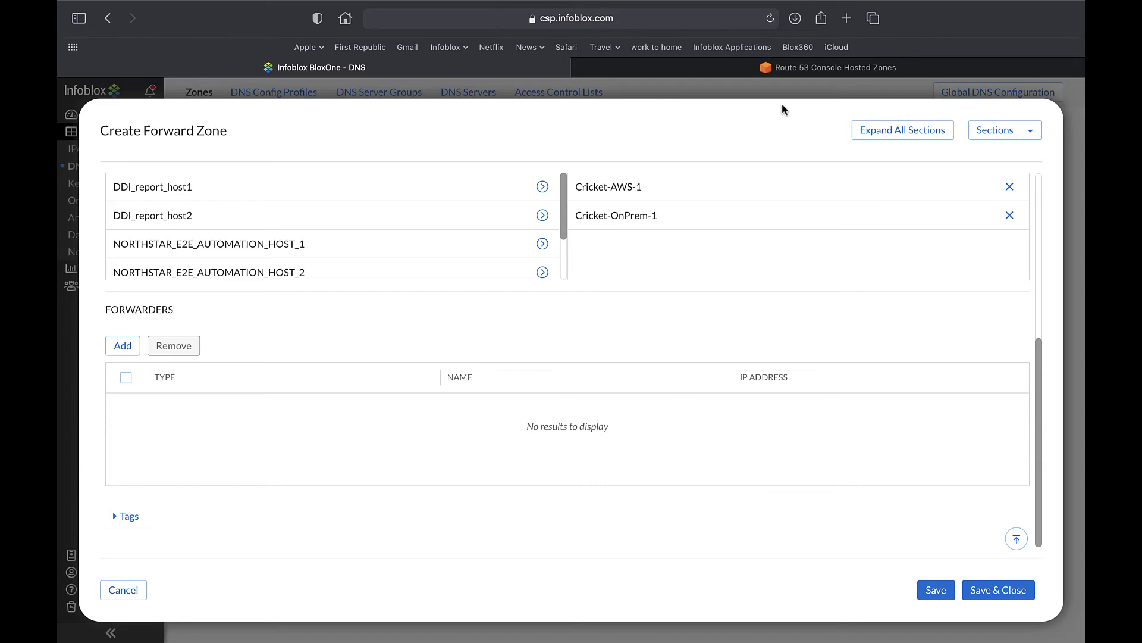
pyautogui.click(803, 68)
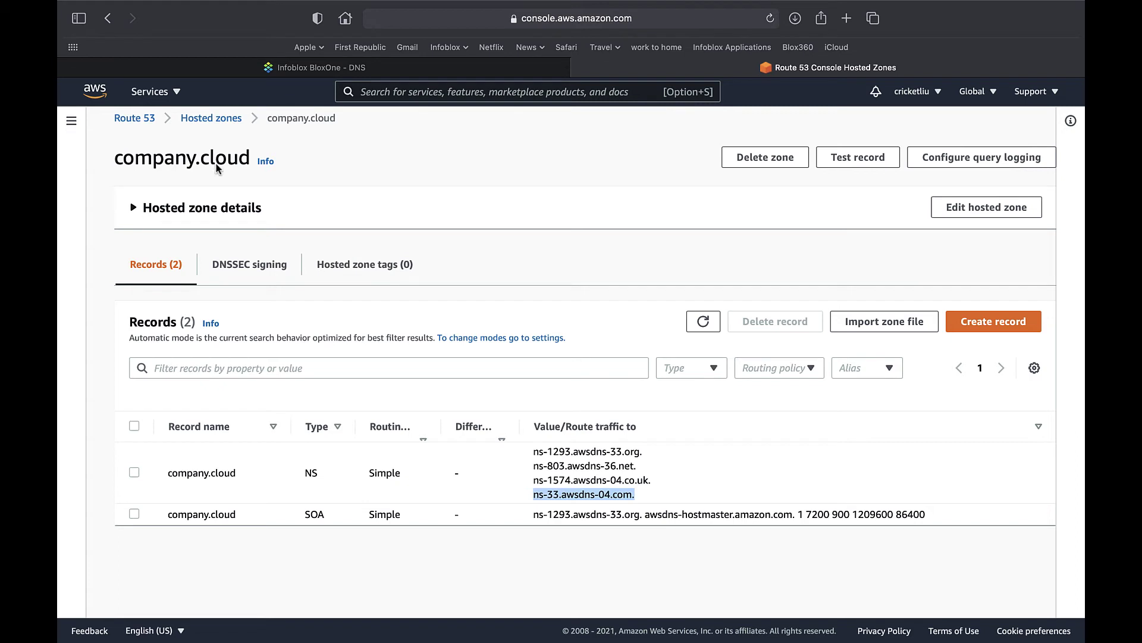
# Step: Select the four company.cloud NS record values in Route 53 and return to Infoblox
pyautogui.click(533, 451)
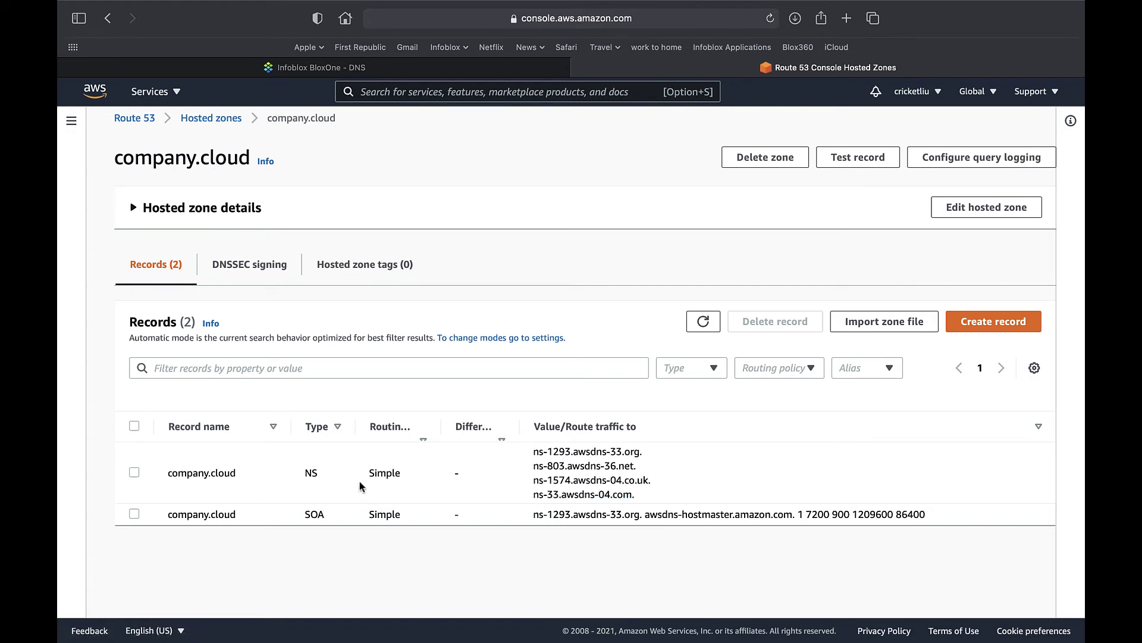
pyautogui.moveTo(534, 455); pyautogui.dragTo(644, 493)
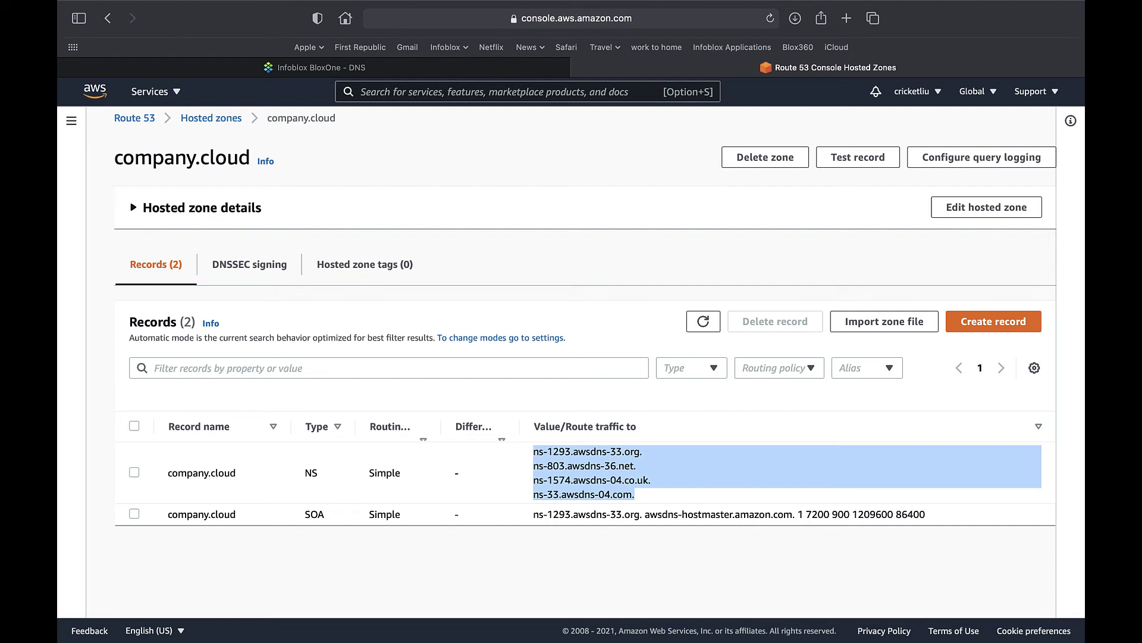
pyautogui.press('super+Tab')
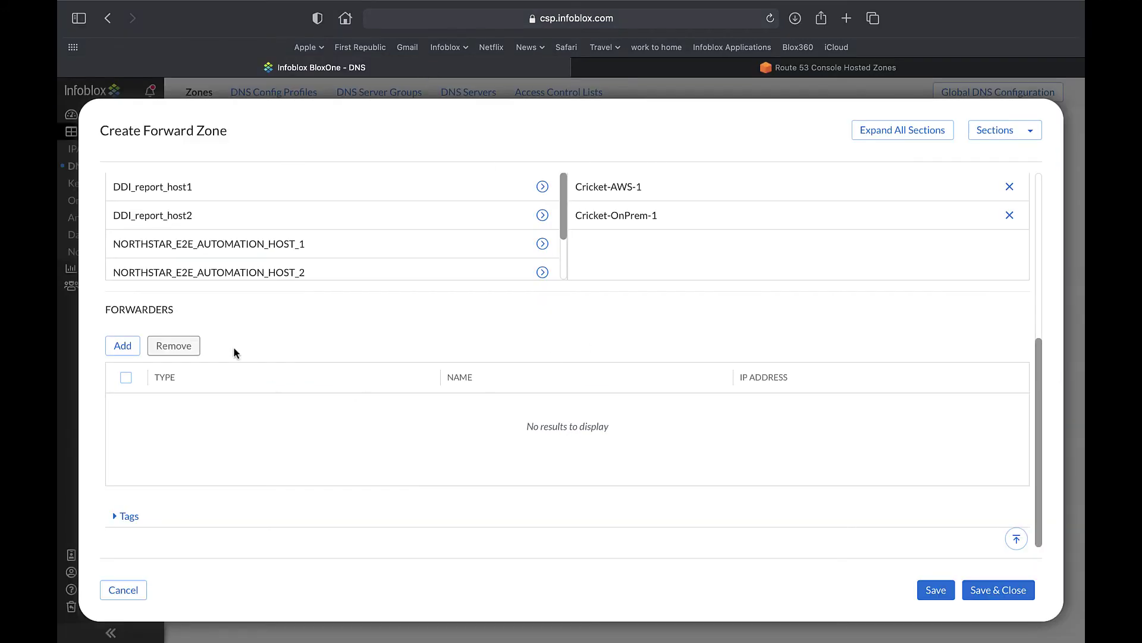
# Step: Add address forwarders 205.251.197.13 and 205.251.195.35 to company.cloud
pyautogui.click(122, 348)
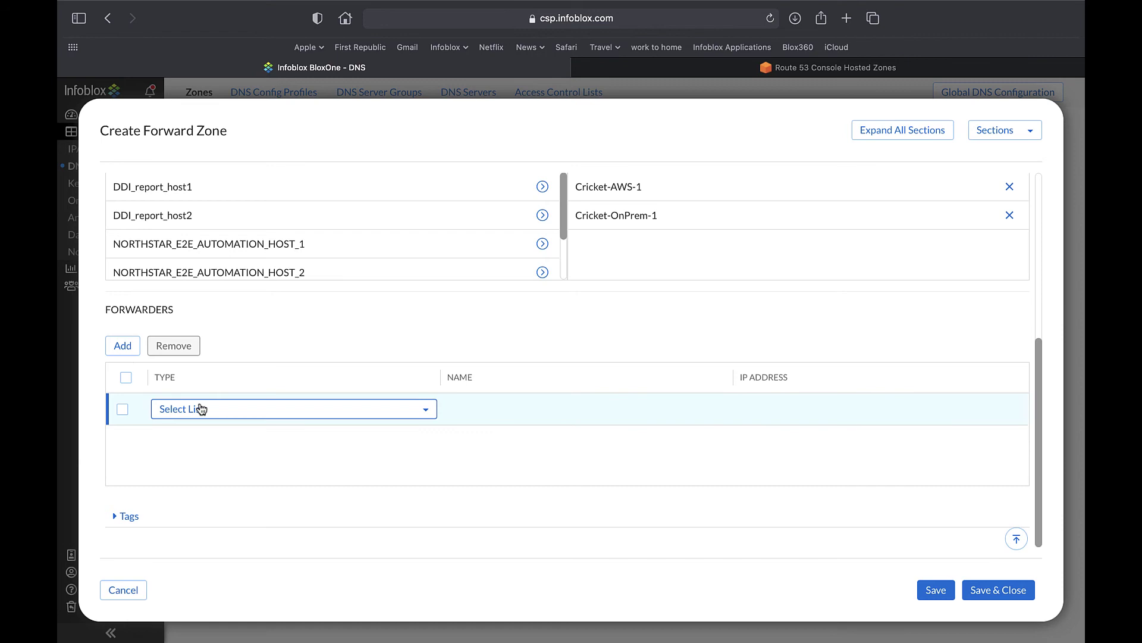
pyautogui.click(202, 409)
pyautogui.click(200, 430)
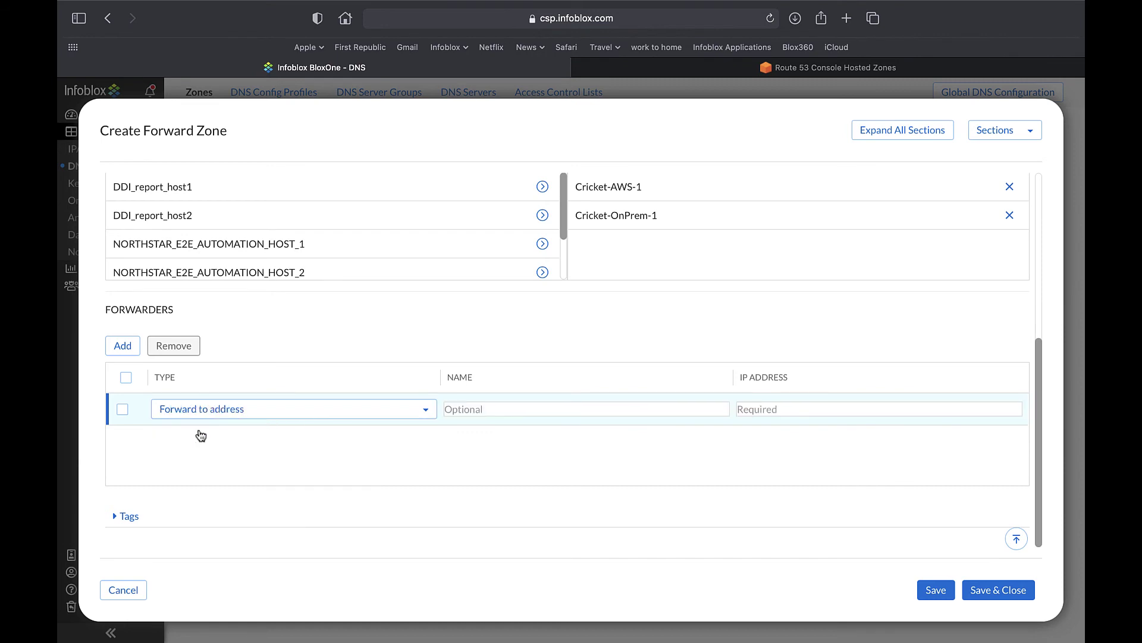
pyautogui.click(758, 414)
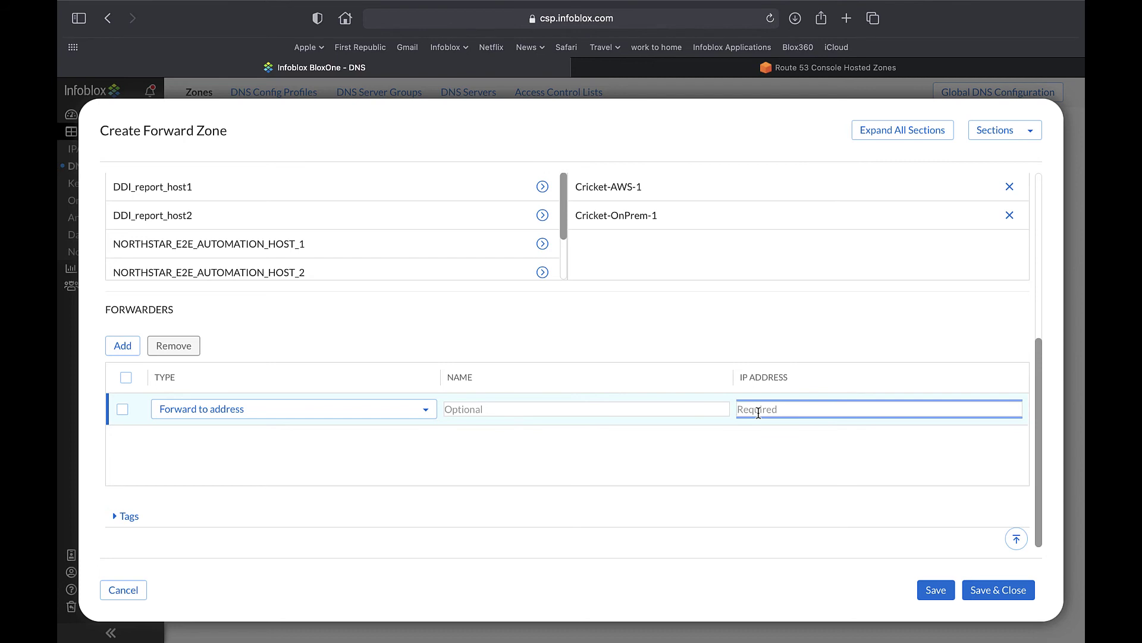
pyautogui.write('205.251.197.13')
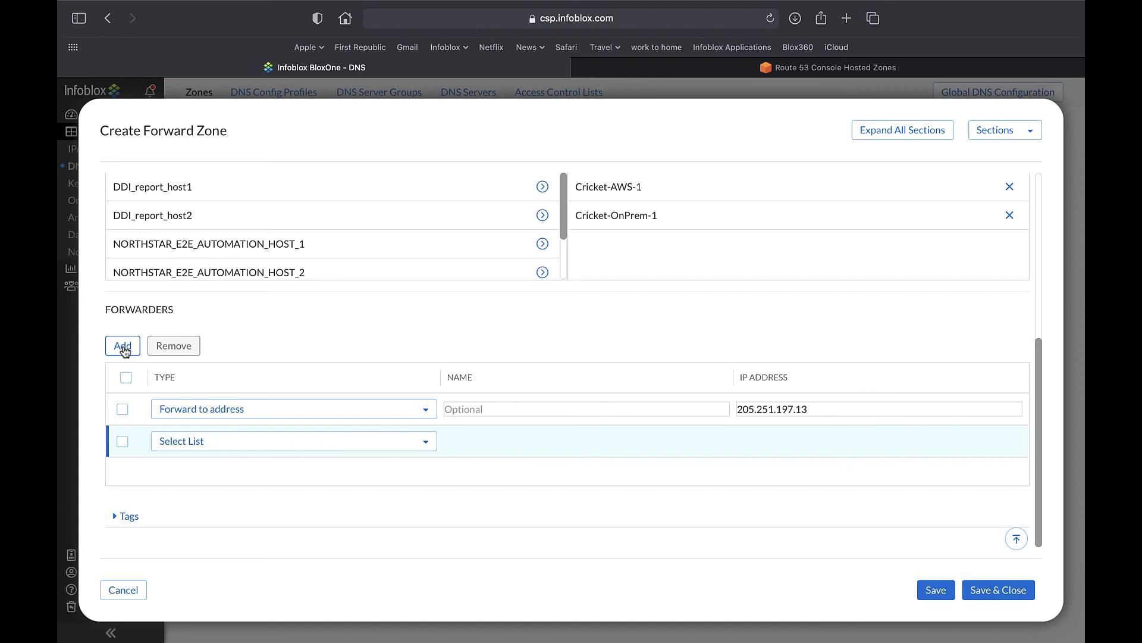
pyautogui.click(227, 445)
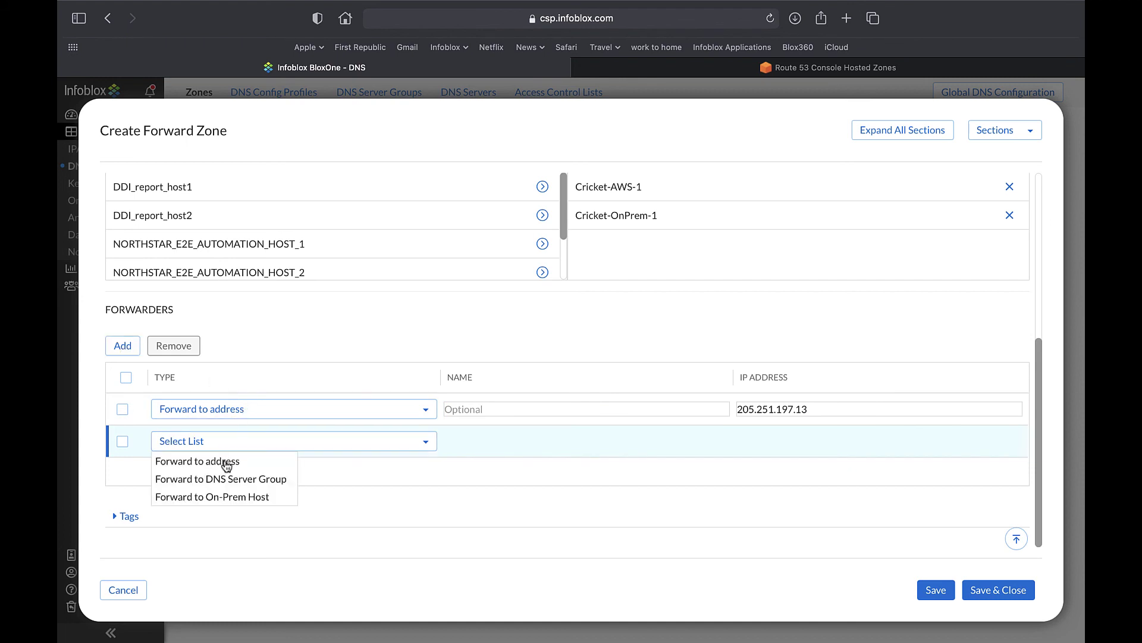
pyautogui.click(225, 461)
pyautogui.click(767, 445)
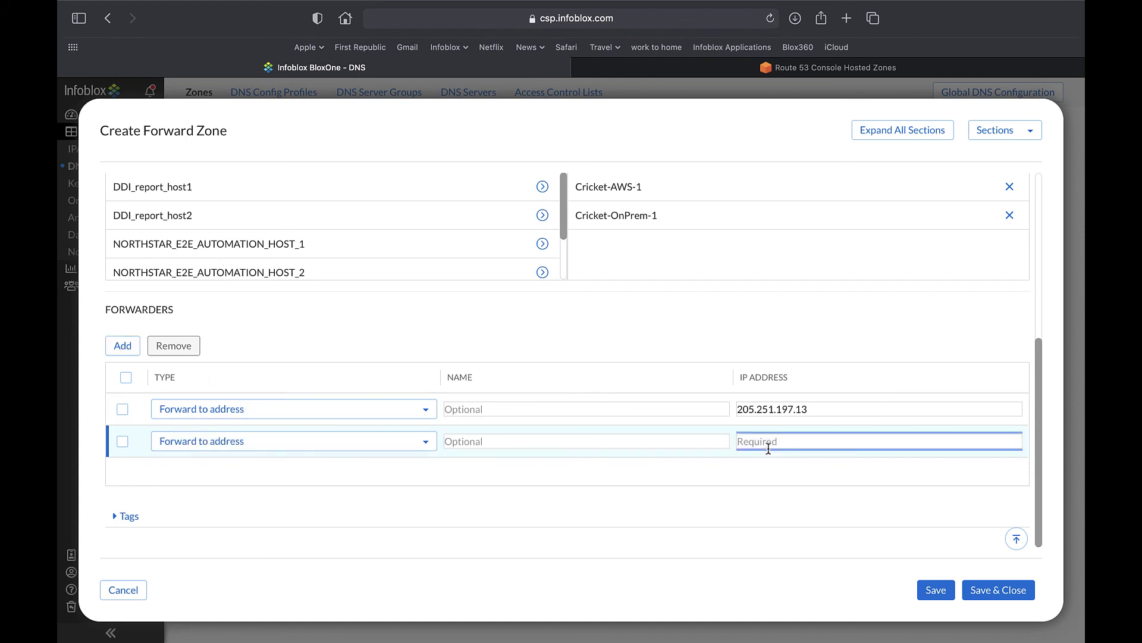
pyautogui.write('205.251.195.35')
# Step: Add two more address forwarders, 205.152.198.38 and 205.251.192.33
pyautogui.click(125, 347)
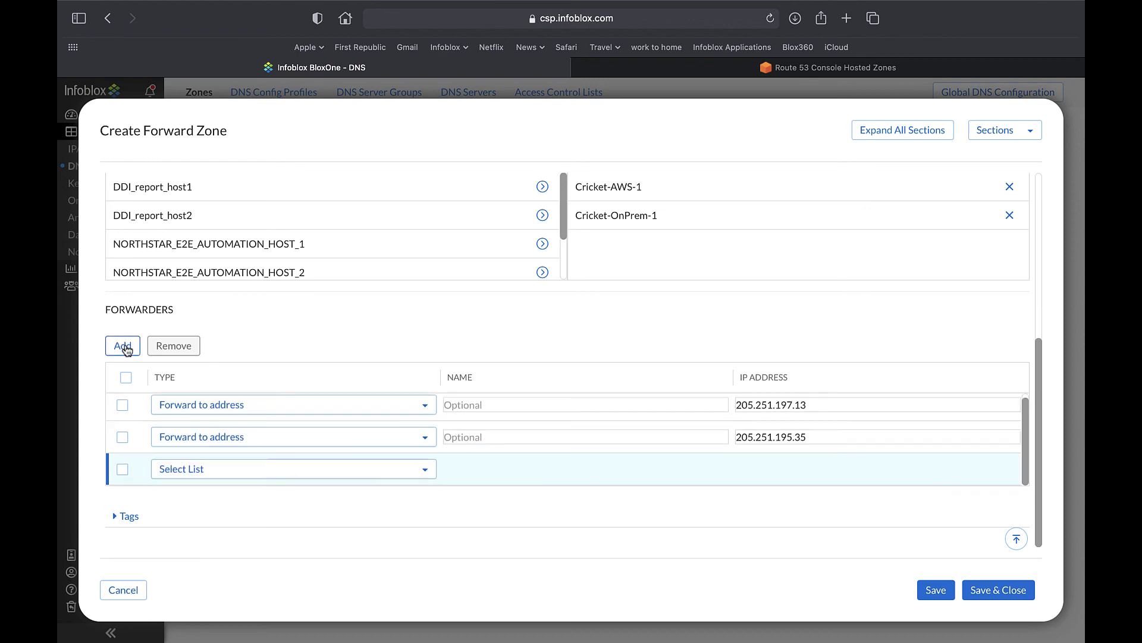
pyautogui.click(204, 470)
pyautogui.click(215, 495)
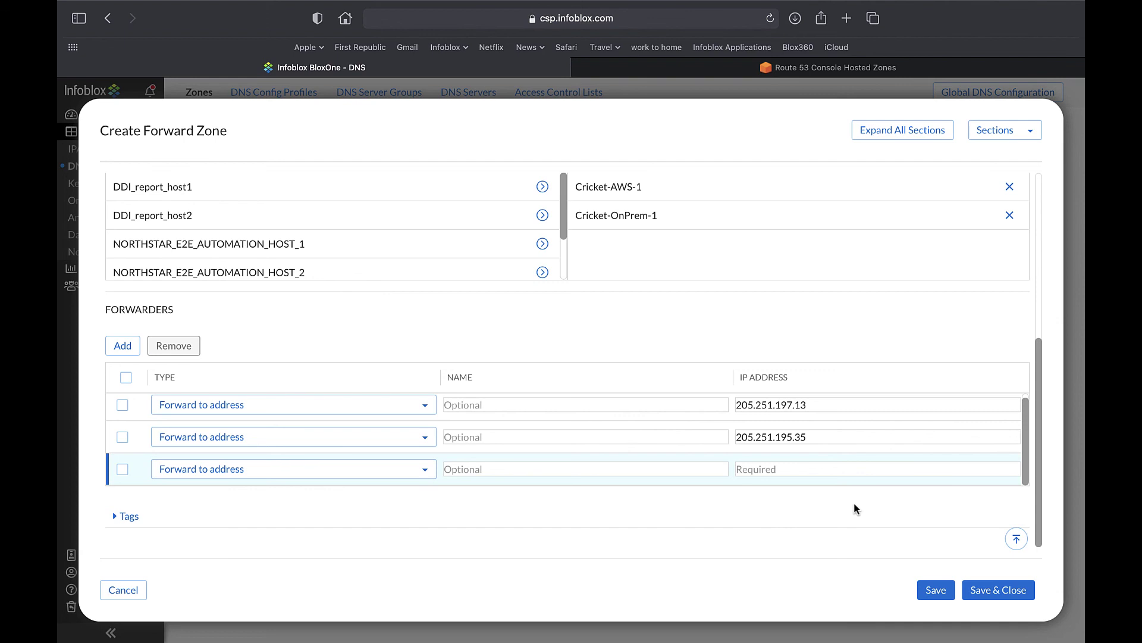
pyautogui.click(773, 475)
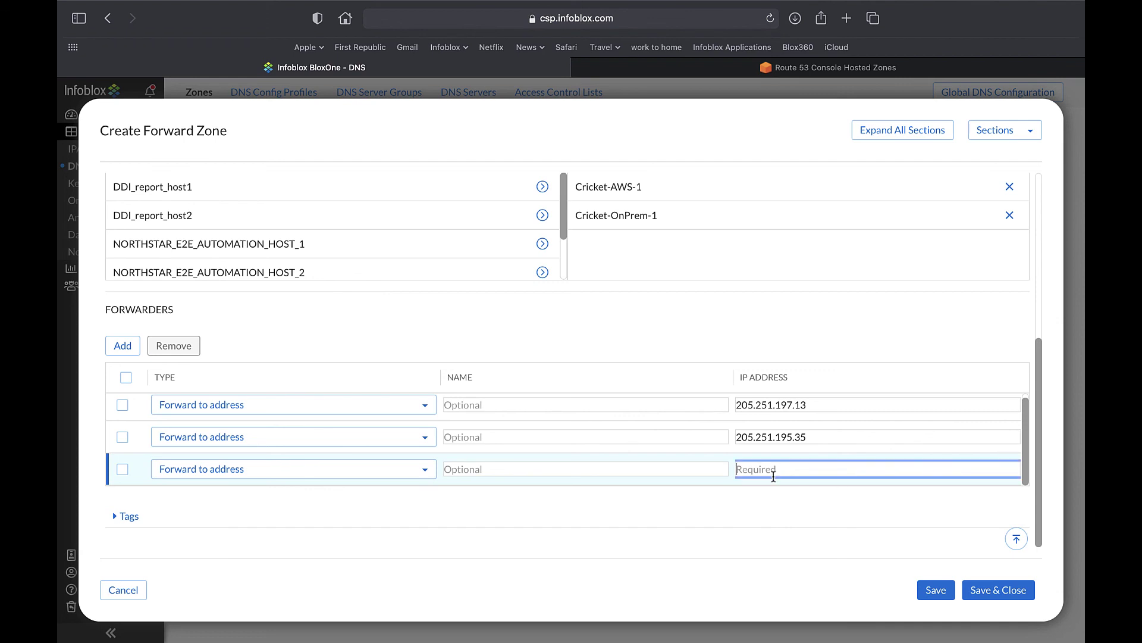
pyautogui.write('205.152.198.38')
pyautogui.click(137, 351)
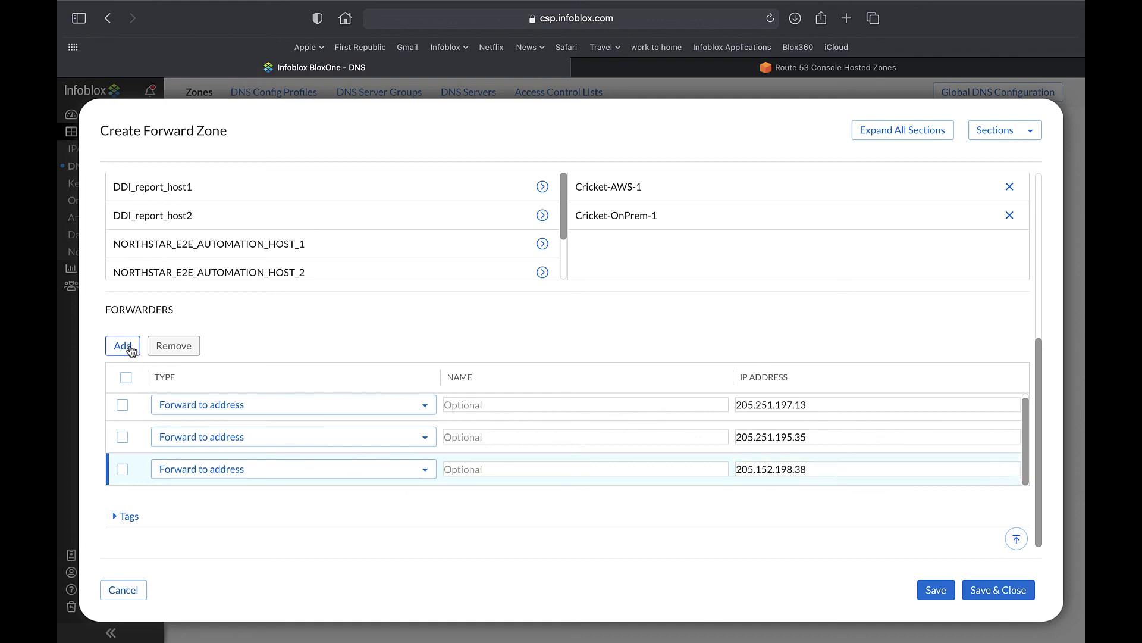
pyautogui.click(197, 470)
pyautogui.click(195, 490)
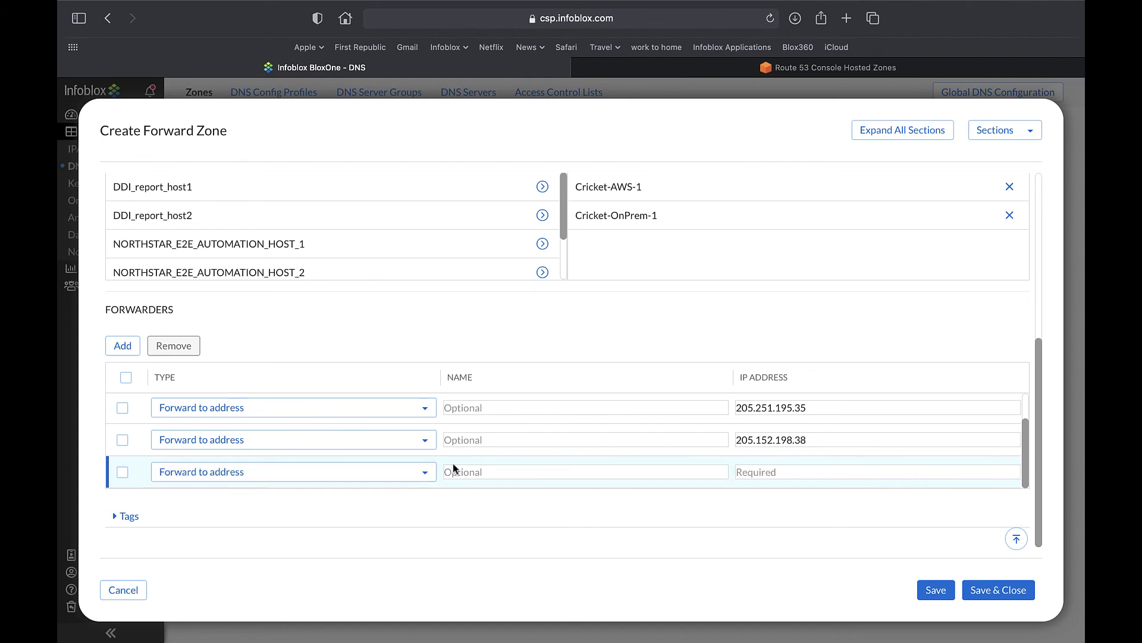
pyautogui.click(773, 472)
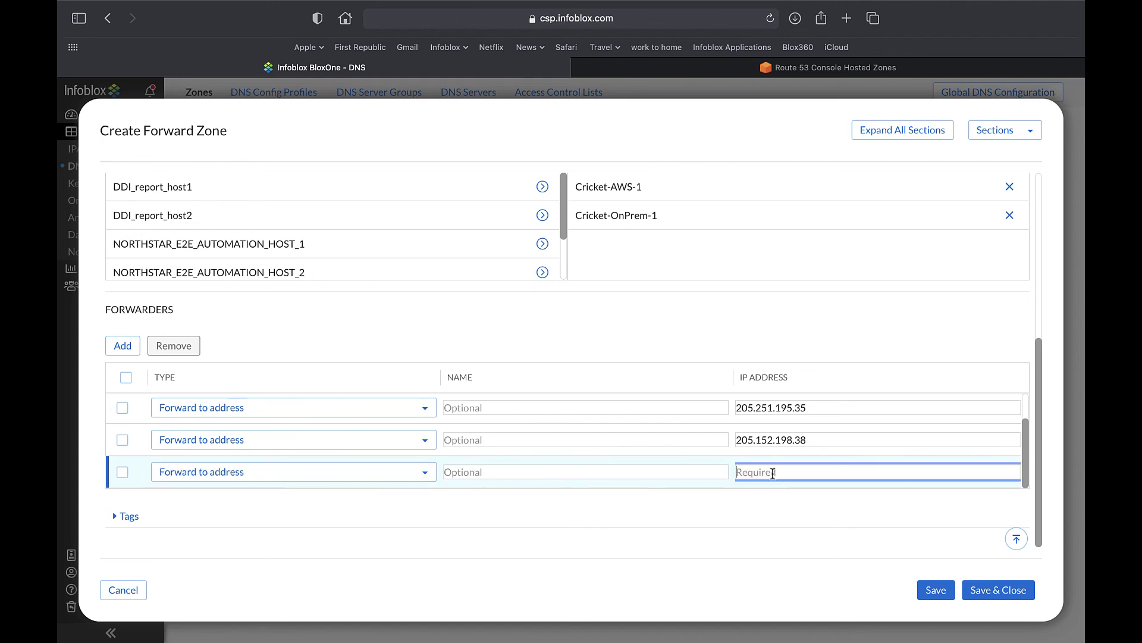
pyautogui.write('205.251.192.33')
# Step: Save the company.cloud forward zone and return to the default view's zone list
pyautogui.click(996, 591)
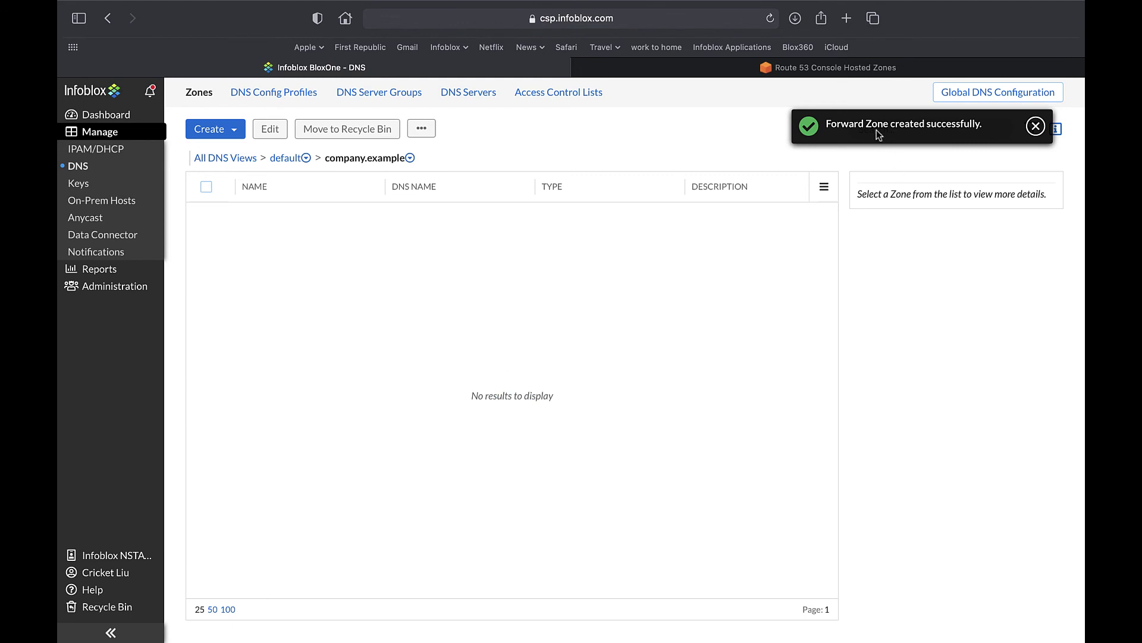
pyautogui.click(287, 157)
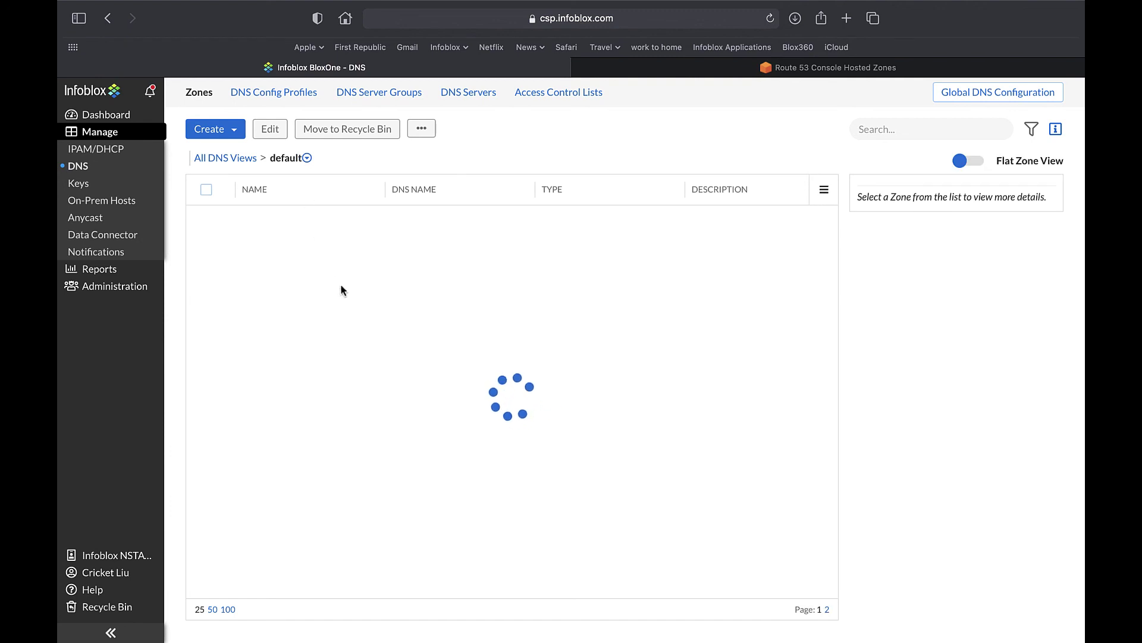